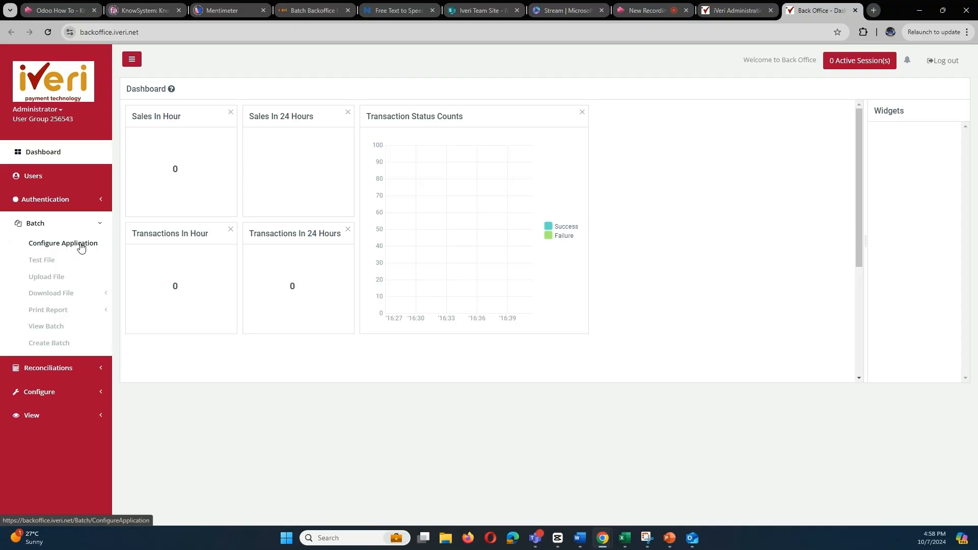
Open Configure Application for the live iVeri Training Batch and enter the confirmation e-mail address
{"action": "left_click", "coordinate": [81, 247]}
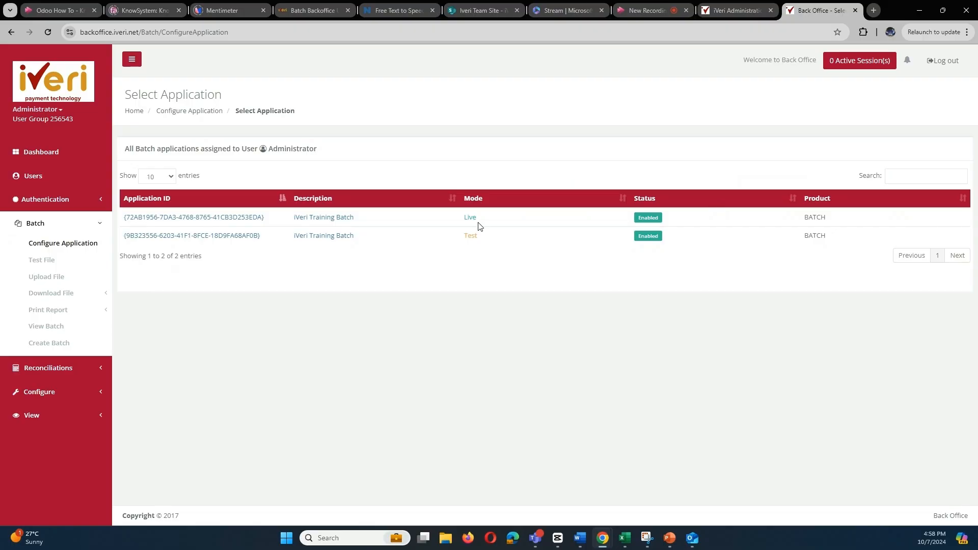
{"action": "left_click", "coordinate": [241, 221]}
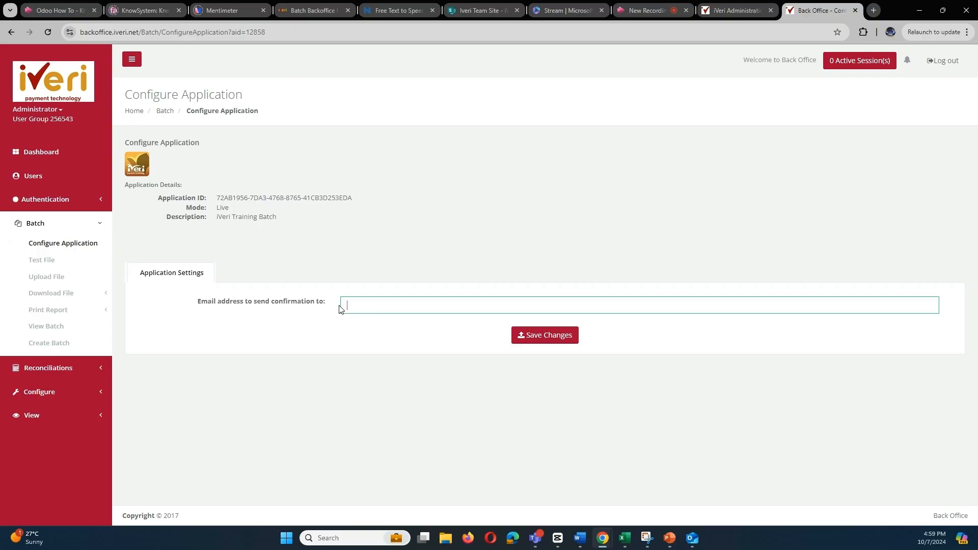
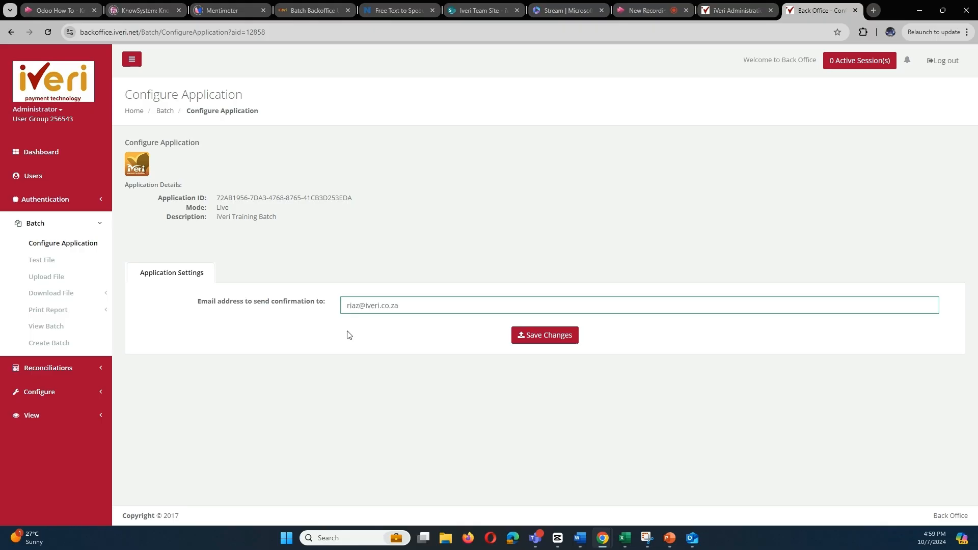
Save the confirmation e-mail, then create a new batch for the live iVeri Training Batch application
{"action": "left_click", "coordinate": [549, 341]}
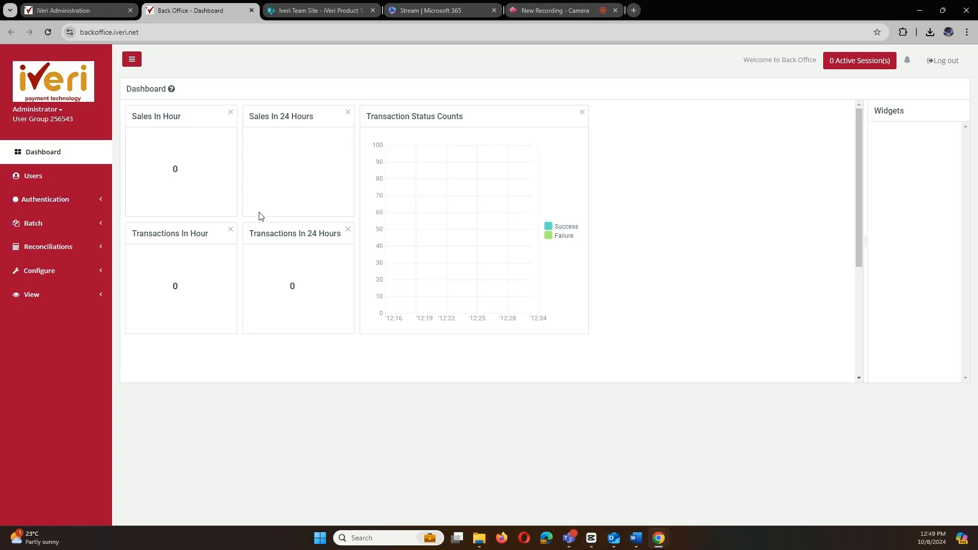
{"action": "left_click", "coordinate": [70, 230]}
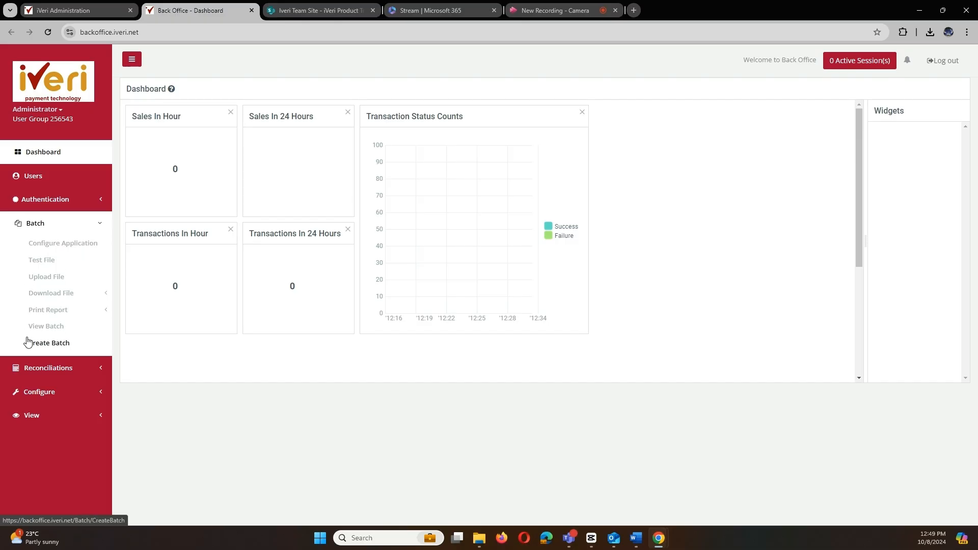
{"action": "left_click", "coordinate": [65, 344]}
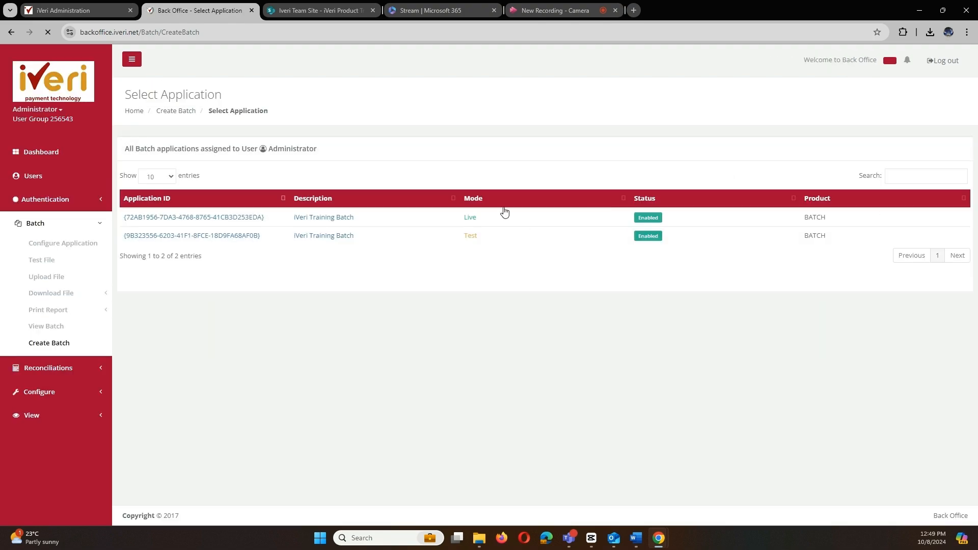
{"action": "left_click", "coordinate": [222, 218]}
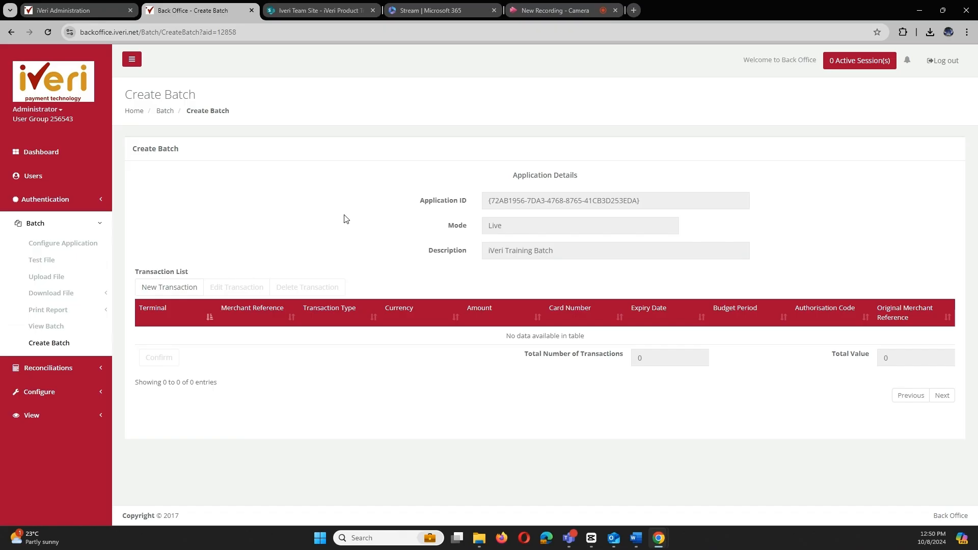
{"action": "left_click", "coordinate": [192, 291]}
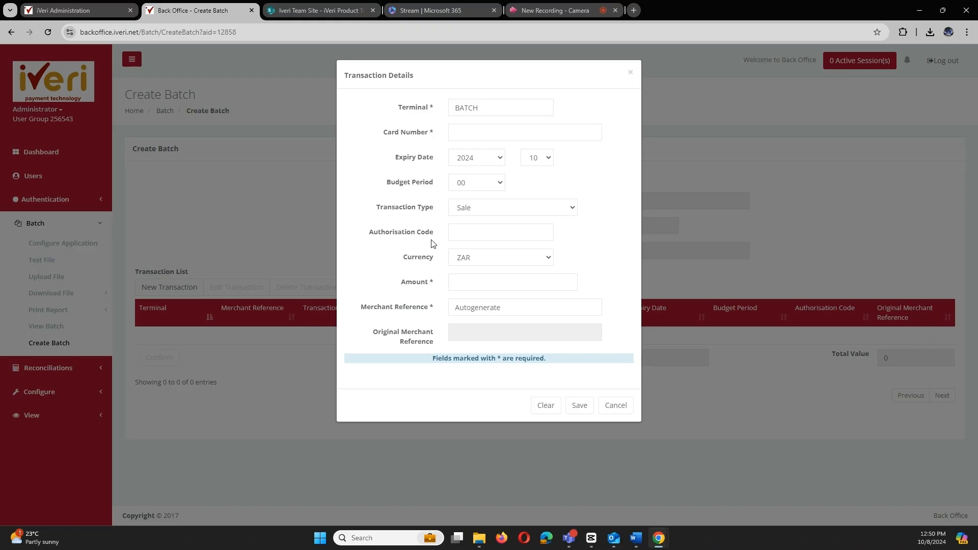
{"action": "left_click", "coordinate": [471, 137]}
{"action": "type", "text": "4242424242424242"}
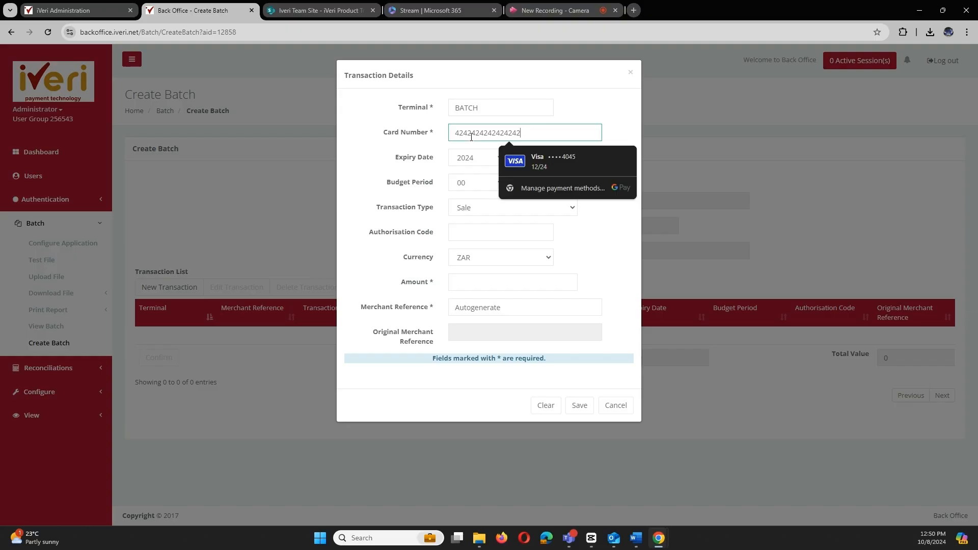
{"action": "left_click", "coordinate": [462, 182]}
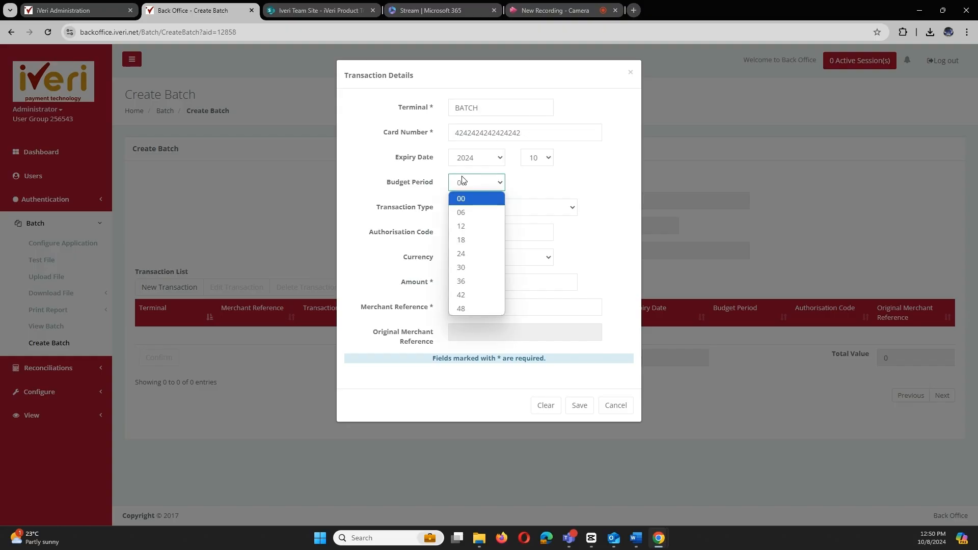
{"action": "left_click", "coordinate": [525, 159]}
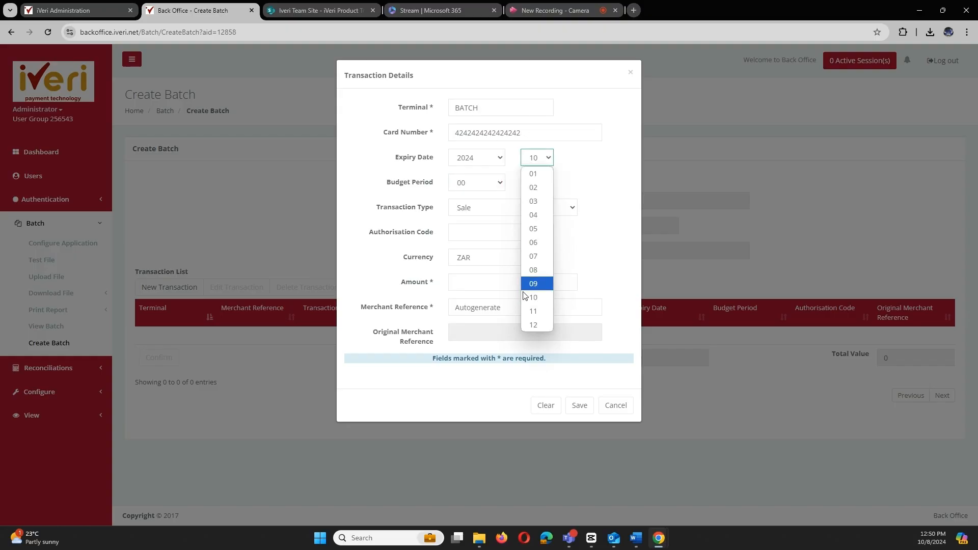
{"action": "left_click", "coordinate": [533, 324]}
{"action": "left_click", "coordinate": [598, 184]}
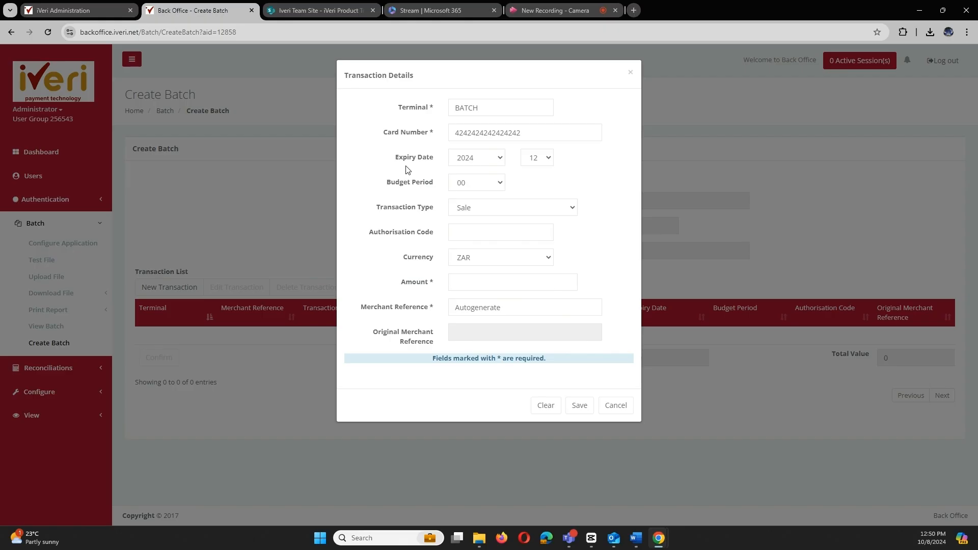
{"action": "left_click", "coordinate": [495, 184]}
{"action": "left_click", "coordinate": [545, 182]}
{"action": "left_click", "coordinate": [545, 181]}
{"action": "left_click", "coordinate": [491, 209]}
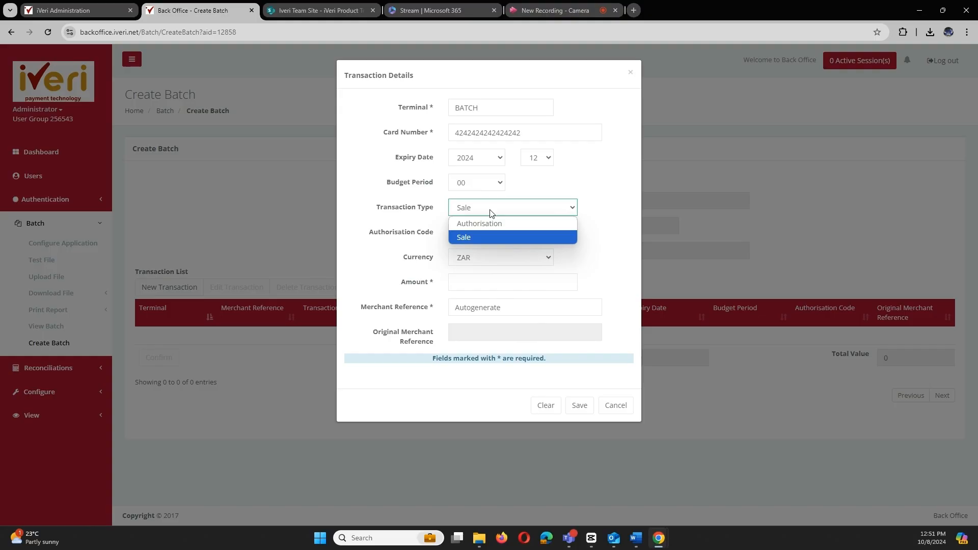
Keep the transaction type as Sale and the currency as ZAR
{"action": "left_click", "coordinate": [491, 213]}
{"action": "left_click", "coordinate": [467, 238]}
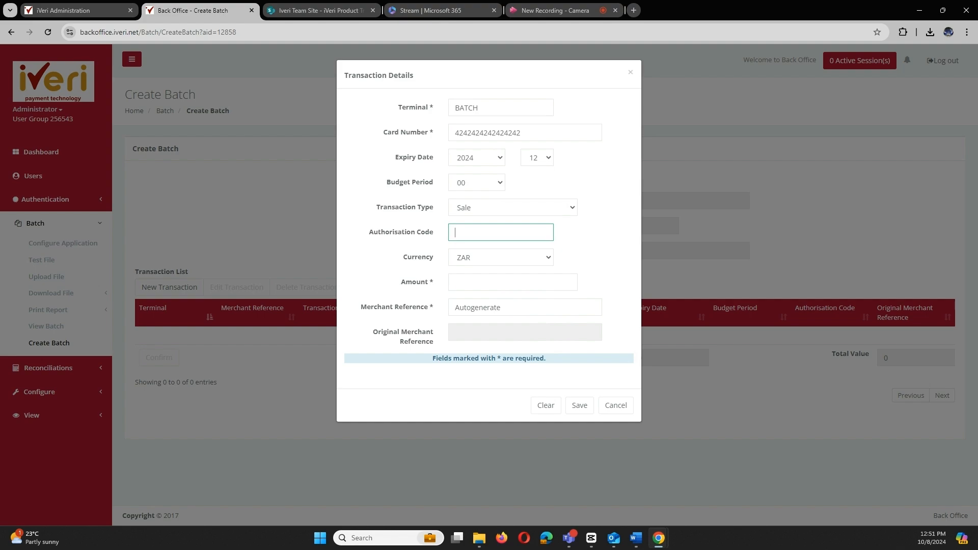
{"action": "left_click", "coordinate": [489, 258]}
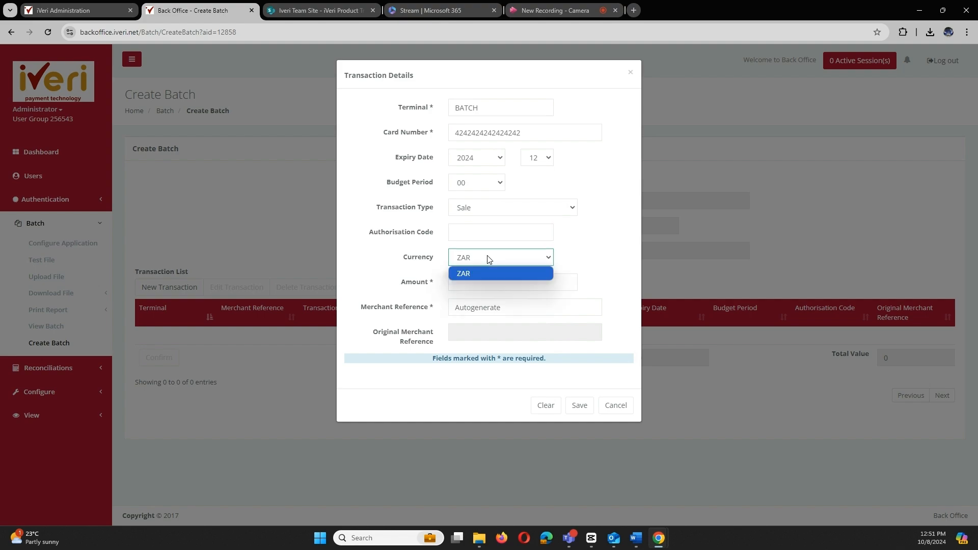
{"action": "left_click", "coordinate": [489, 258]}
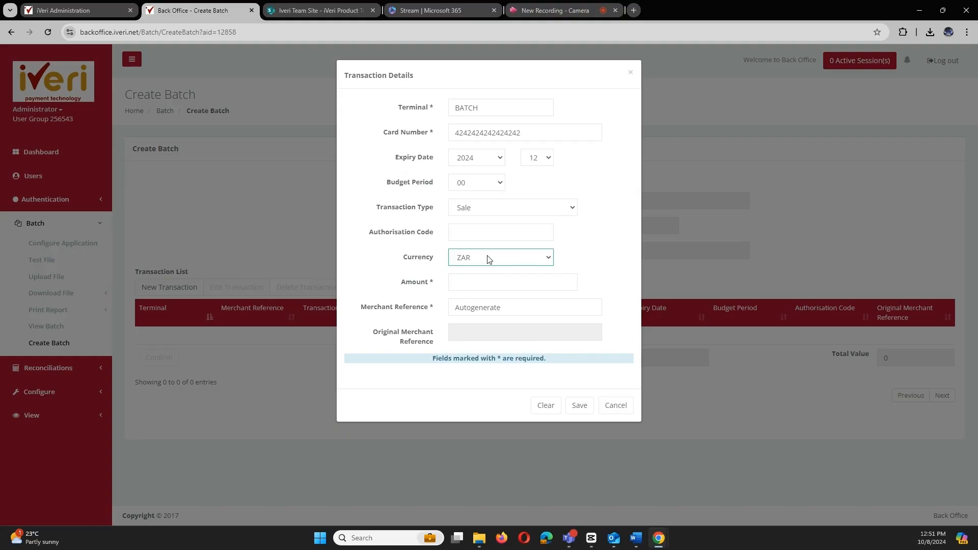
Enter amount 100.00 and replace the autogenerated merchant reference with INV001
{"action": "left_click", "coordinate": [473, 286]}
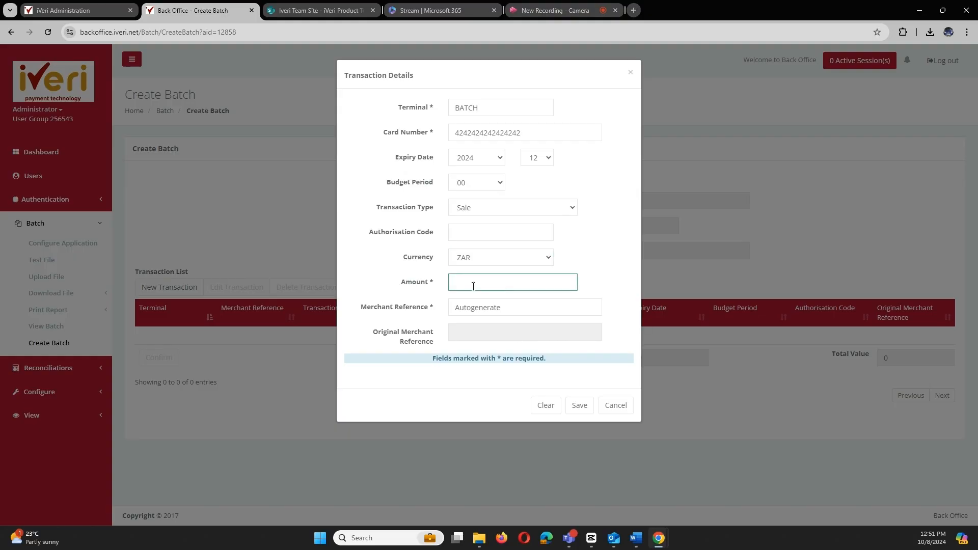
{"action": "type", "text": "1.00"}
{"action": "type", "text": "00"}
{"action": "left_click_drag", "start_coordinate": [503, 307], "coordinate": [455, 304]}
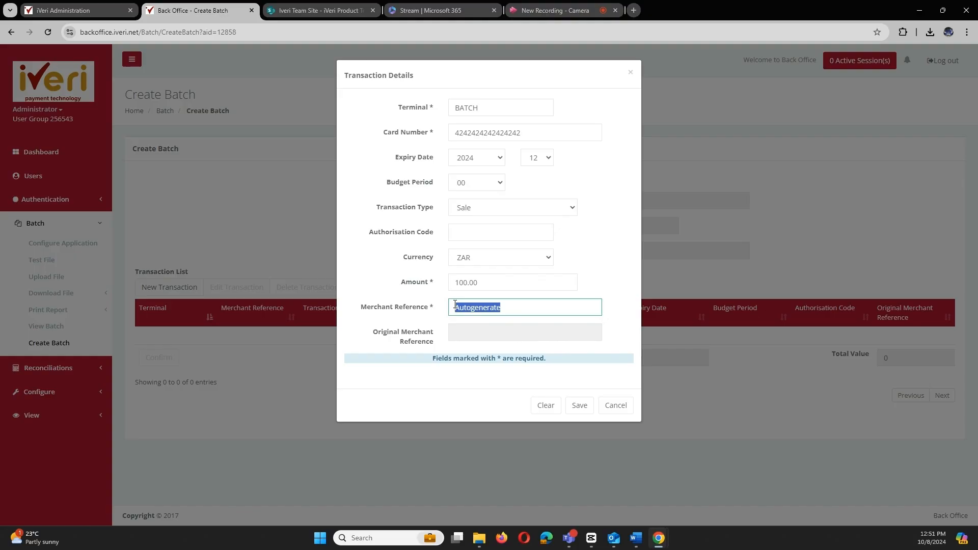
{"action": "key", "text": "BackSpace"}
{"action": "type", "text": "NV001"}
Save the INV001 sale and, once INV002 and INV003 are added, cancel the empty transaction form
{"action": "left_click", "coordinate": [584, 414]}
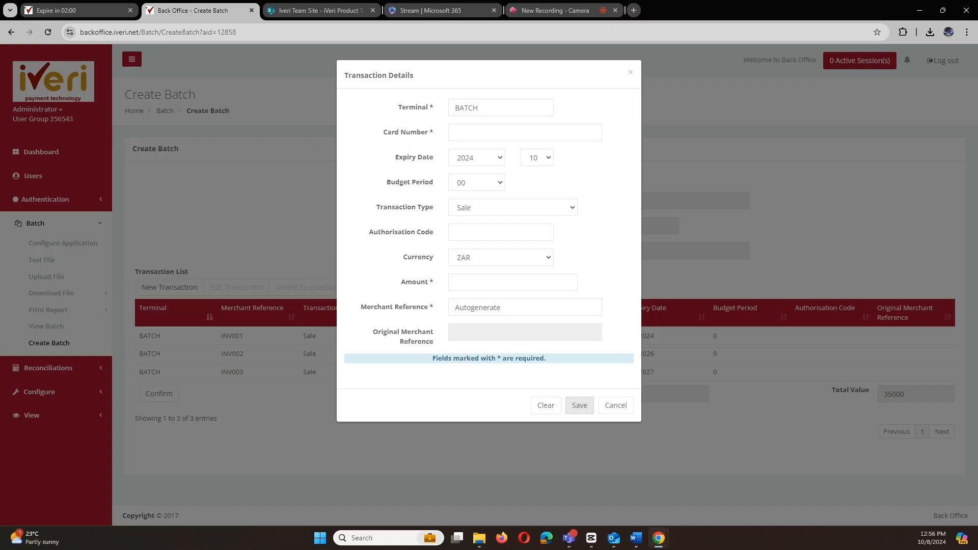
{"action": "left_click", "coordinate": [616, 406]}
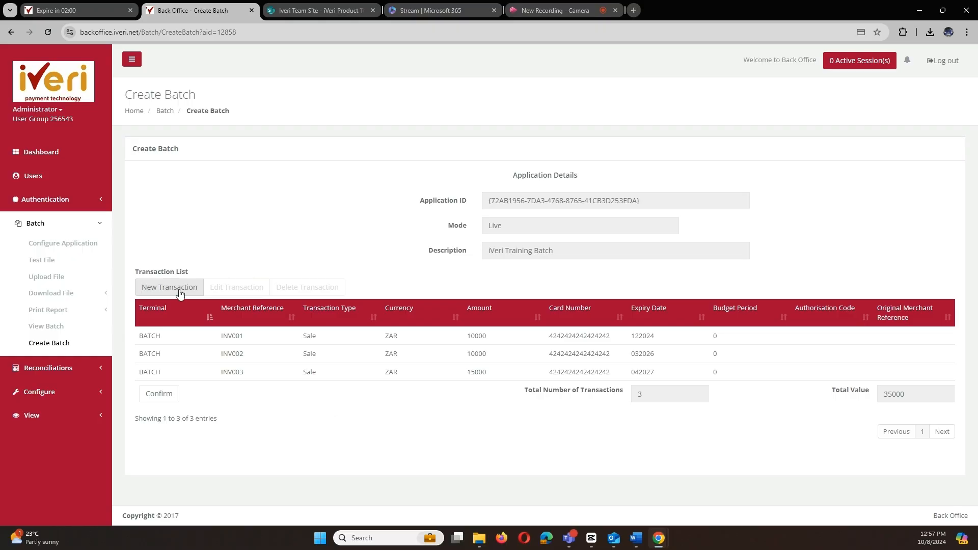
Confirm the three-transaction batch and submit it under the file name 08102024
{"action": "left_click", "coordinate": [168, 395]}
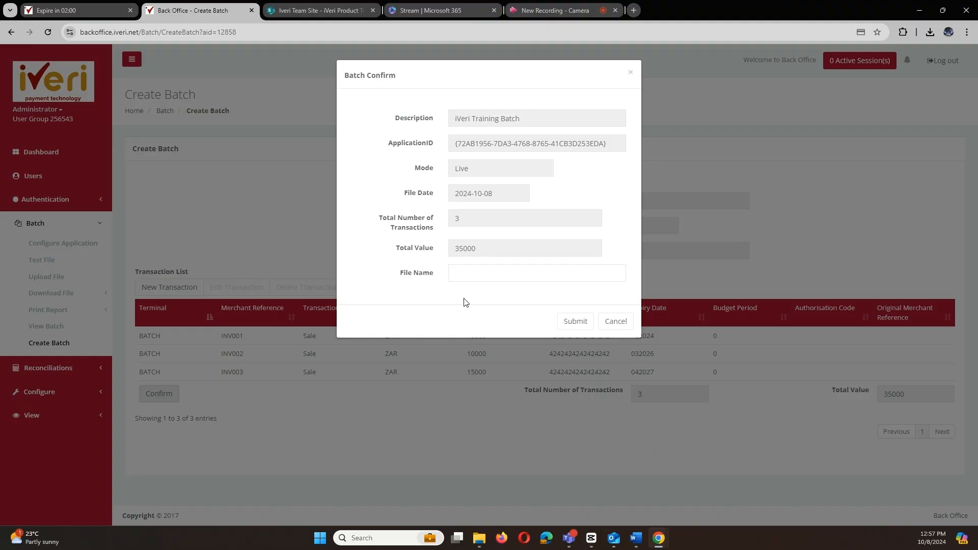
{"action": "left_click", "coordinate": [465, 271]}
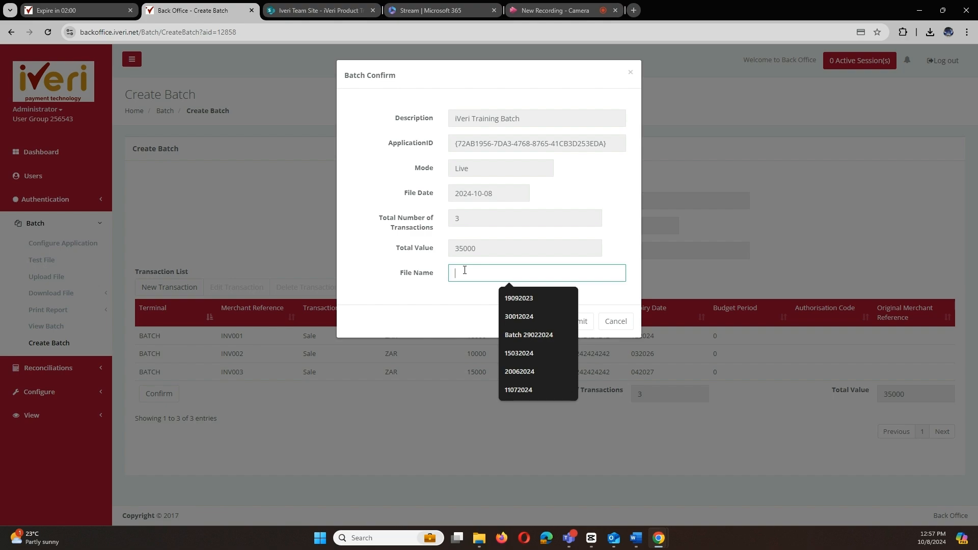
{"action": "type", "text": "+"}
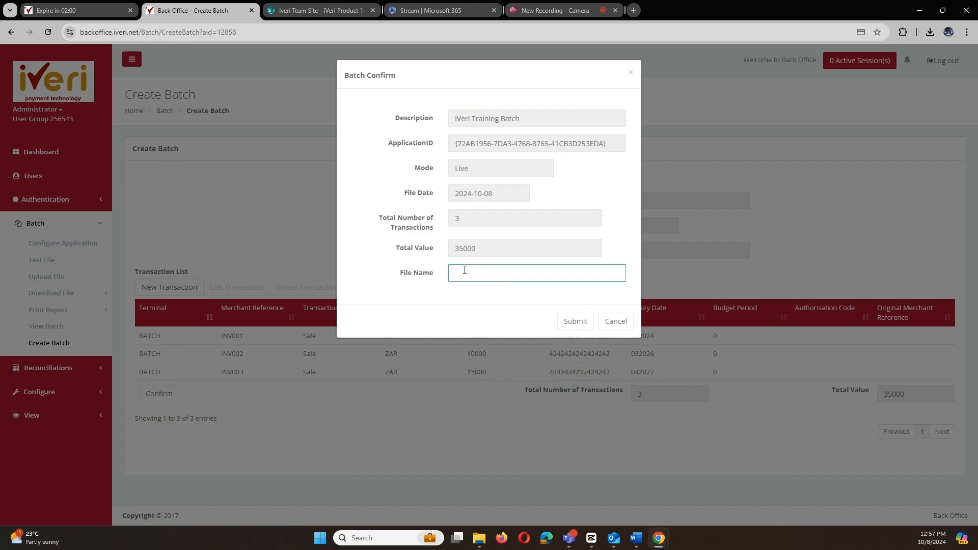
{"action": "type", "text": "10"}
{"action": "key", "text": "BackSpace"}
{"action": "key", "text": "BackSpace"}
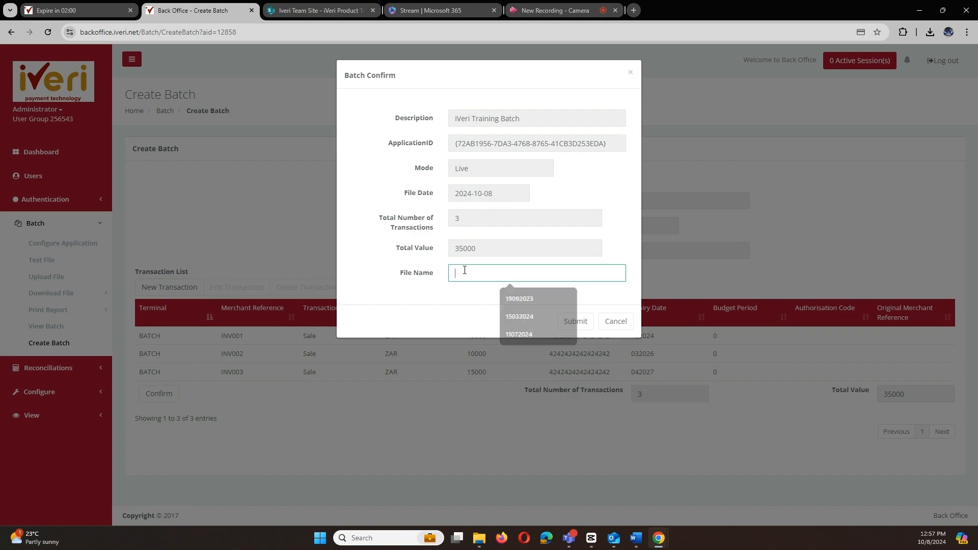
{"action": "type", "text": "08102024"}
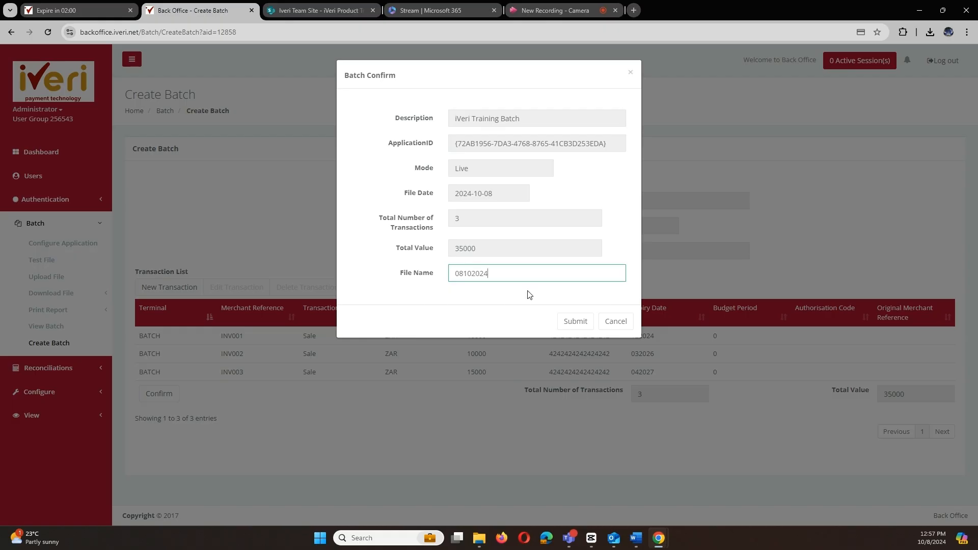
{"action": "left_click", "coordinate": [566, 326]}
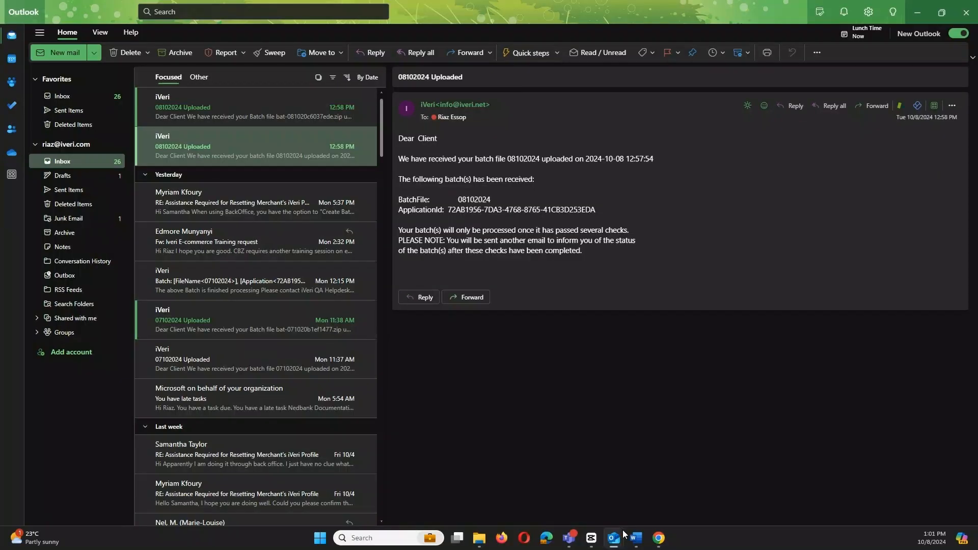
{"action": "mouse_move", "coordinate": [614, 544]}
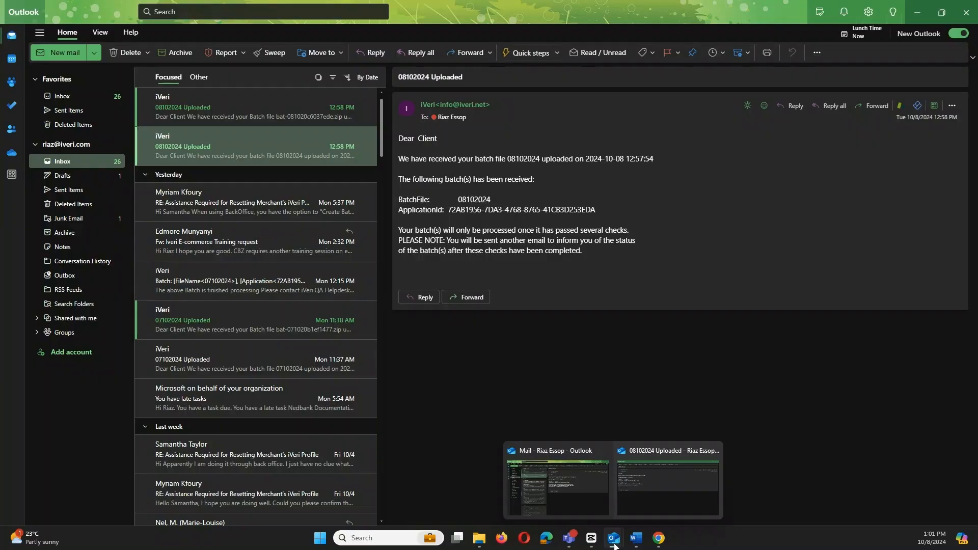
In Outlook, read the 08102024 Uploaded emails, opening the no-errors one full screen
{"action": "left_click", "coordinate": [619, 507]}
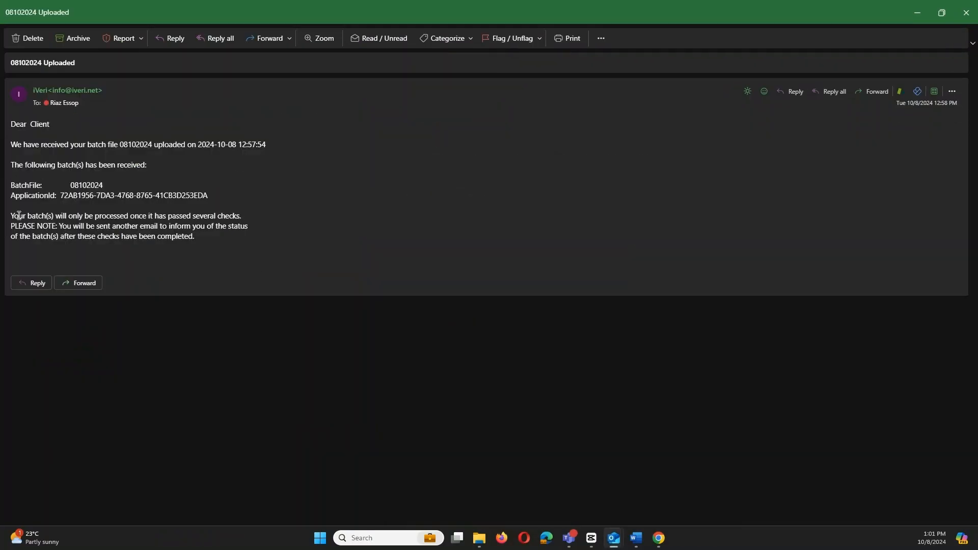
{"action": "key", "text": "Escape"}
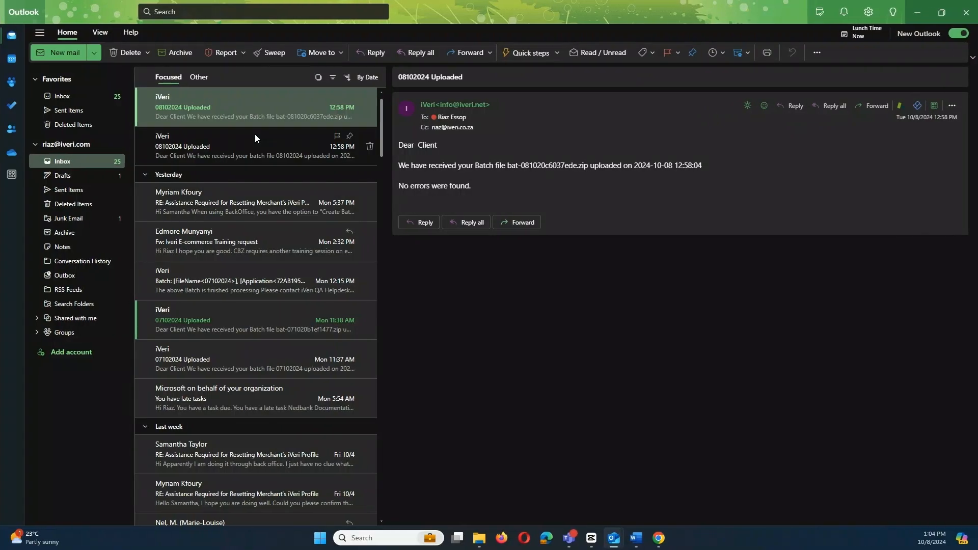
{"action": "double_click", "coordinate": [348, 298]}
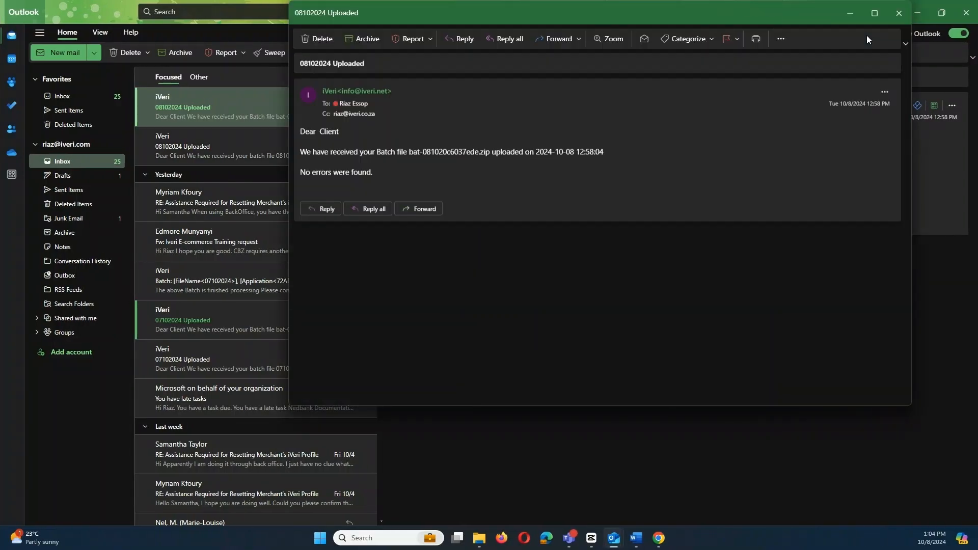
{"action": "left_click", "coordinate": [875, 13]}
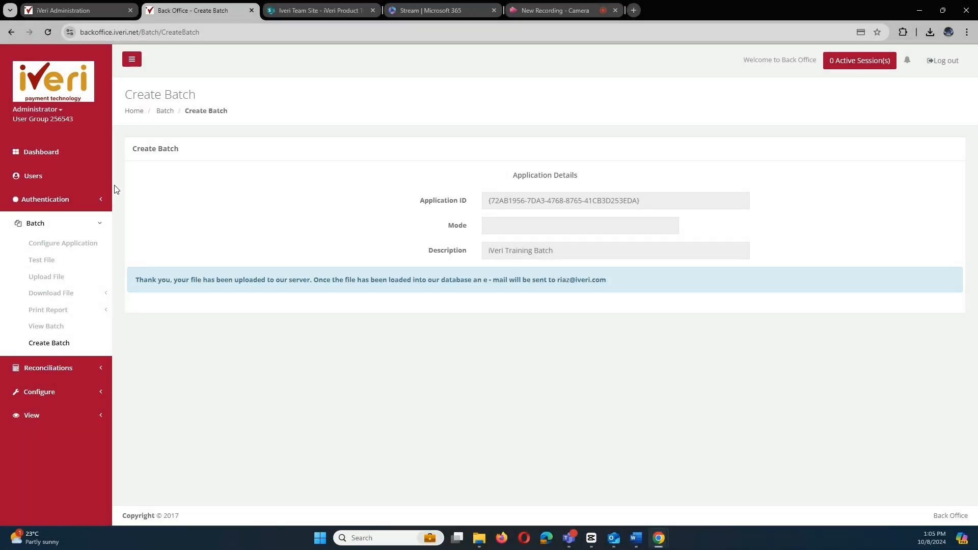
Return to the BackOffice Dashboard and log out
{"action": "left_click", "coordinate": [36, 154]}
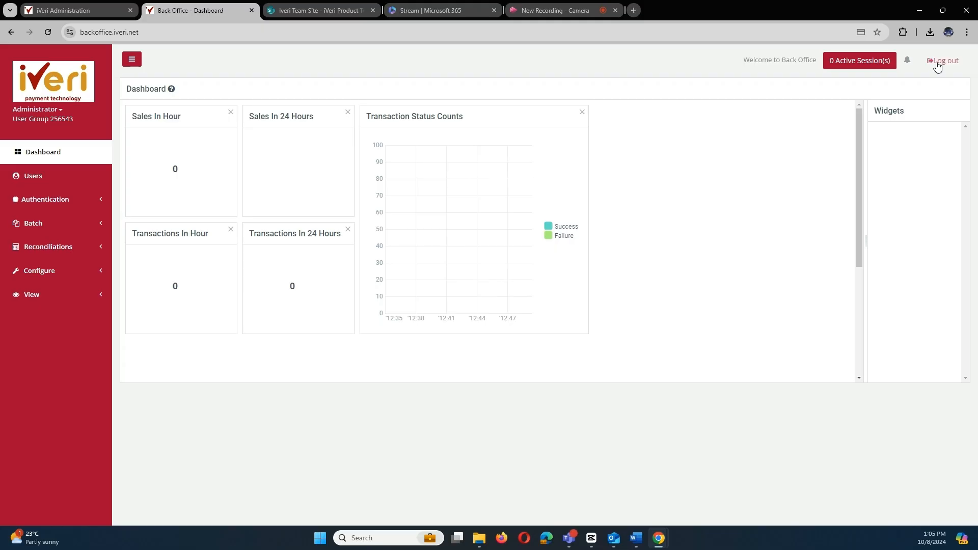
{"action": "left_click", "coordinate": [937, 63]}
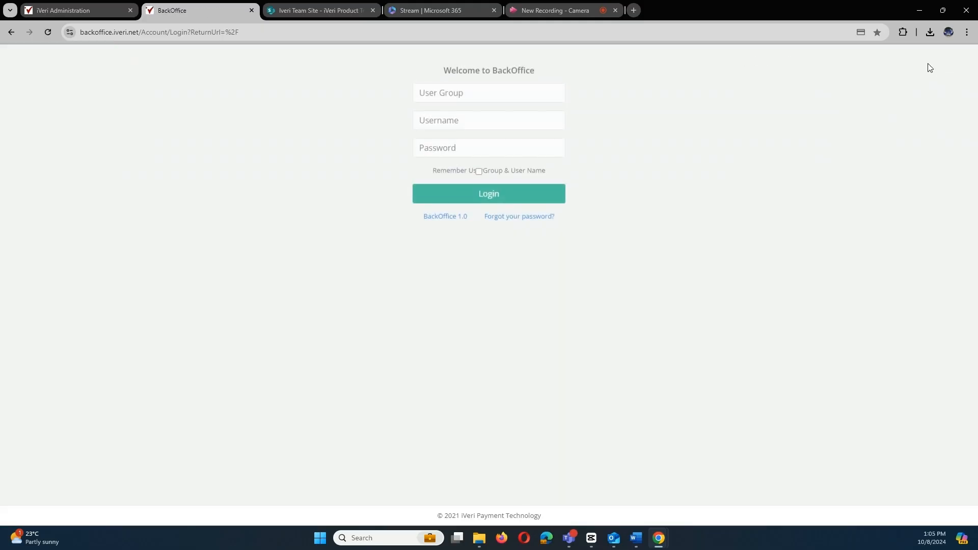